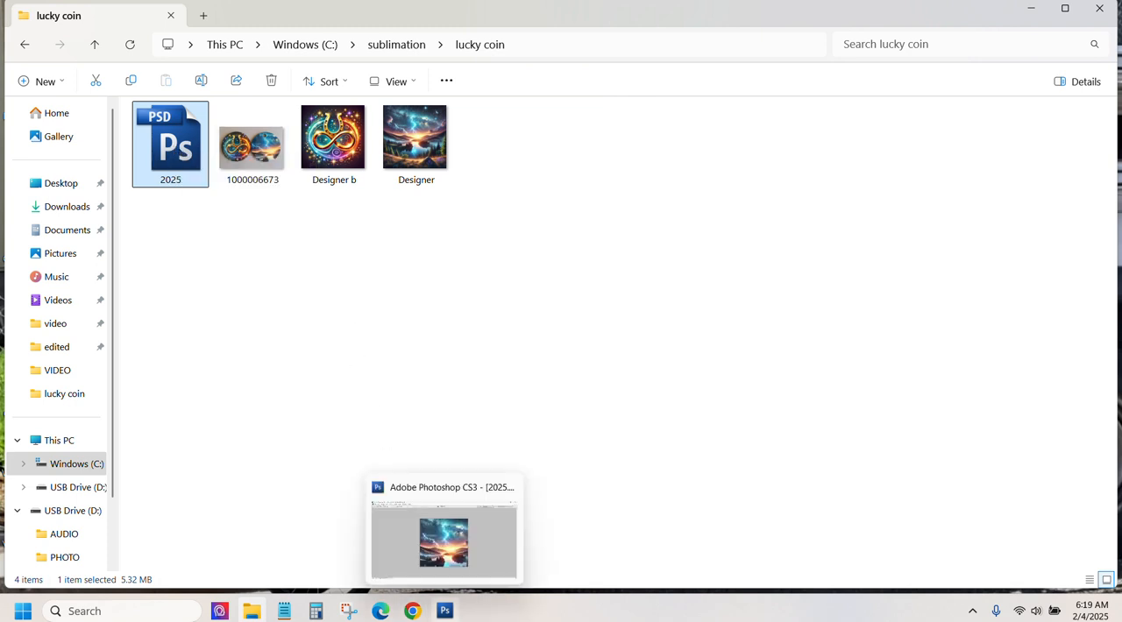
Step: Switch to Photoshop and print the 2025 landscape design with Send to Sawgrass Print Utility as the printer
{"action": "left_click", "coordinate": [445, 611]}
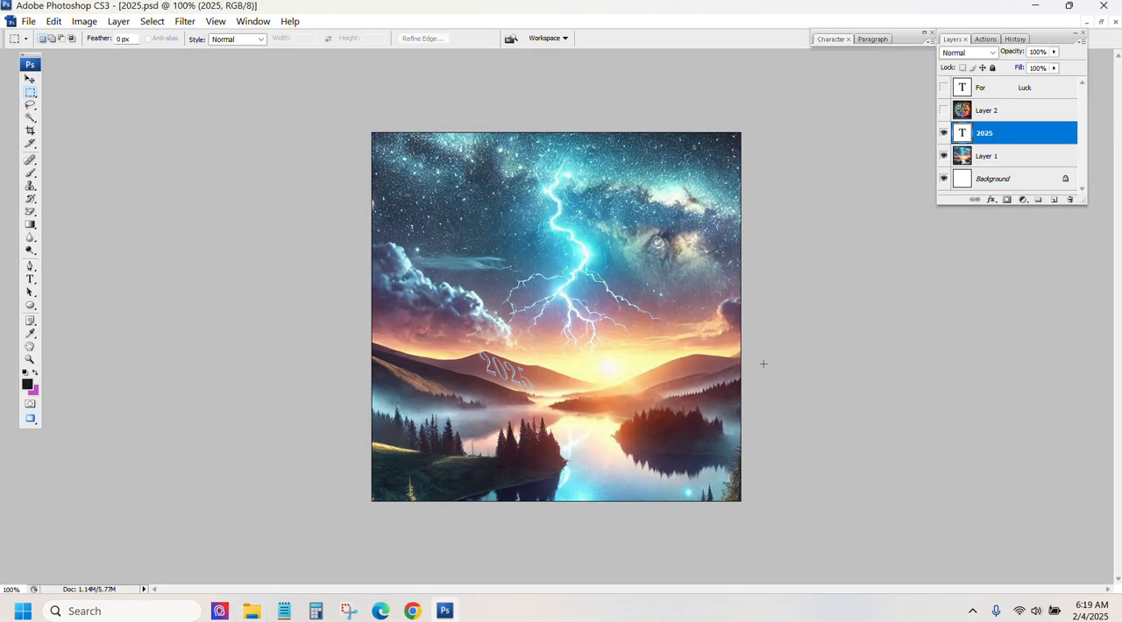
{"action": "left_click", "coordinate": [27, 21]}
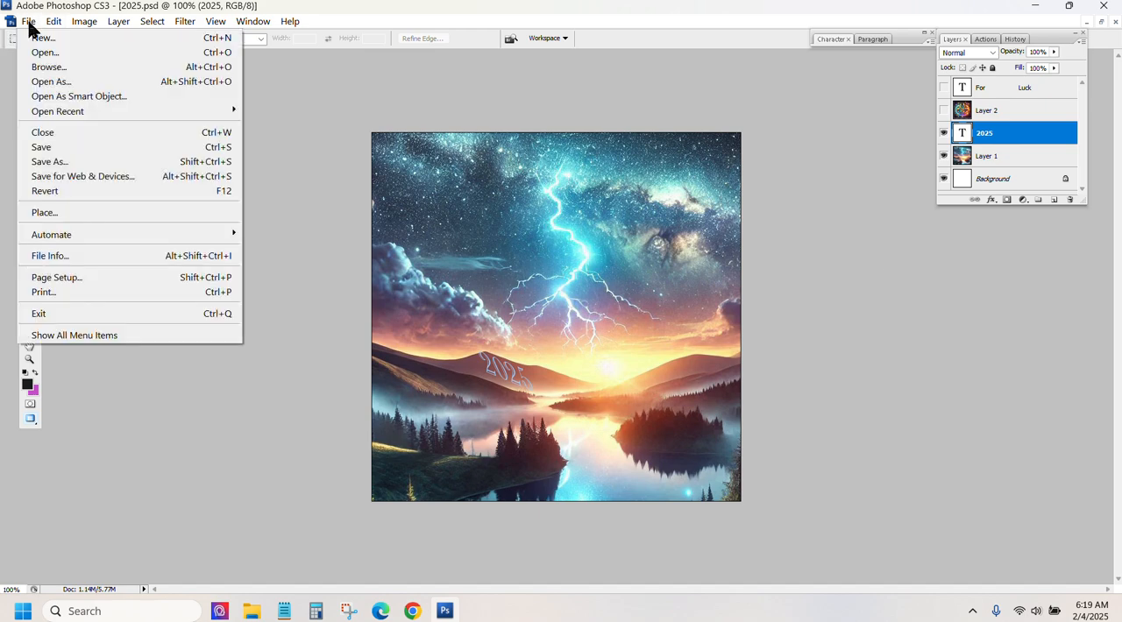
{"action": "left_click", "coordinate": [105, 291]}
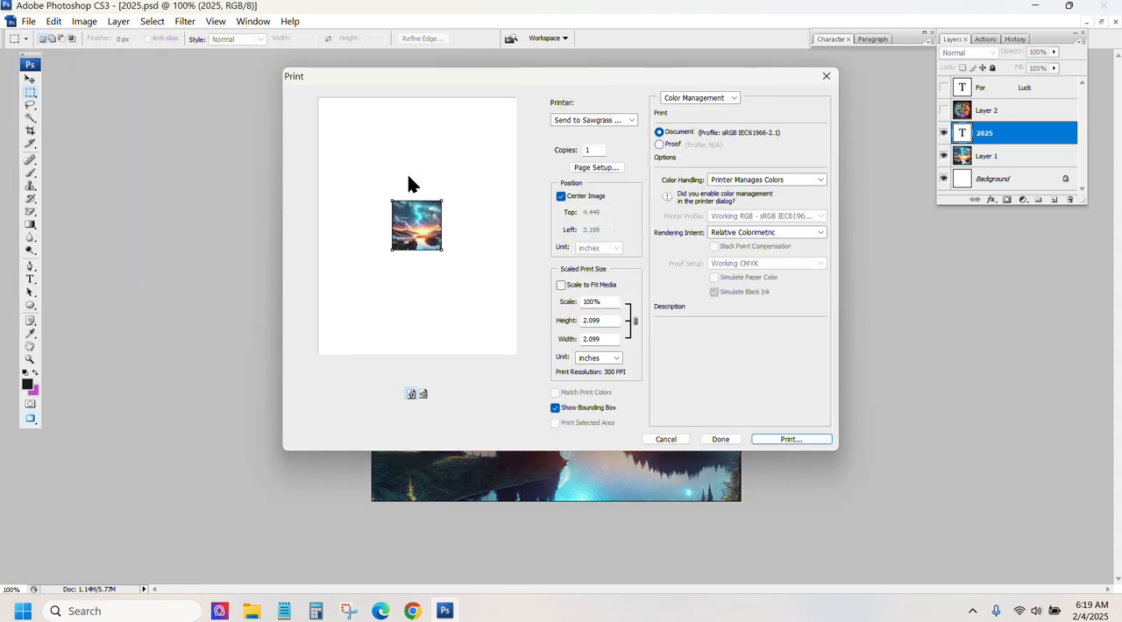
{"action": "left_click", "coordinate": [604, 121]}
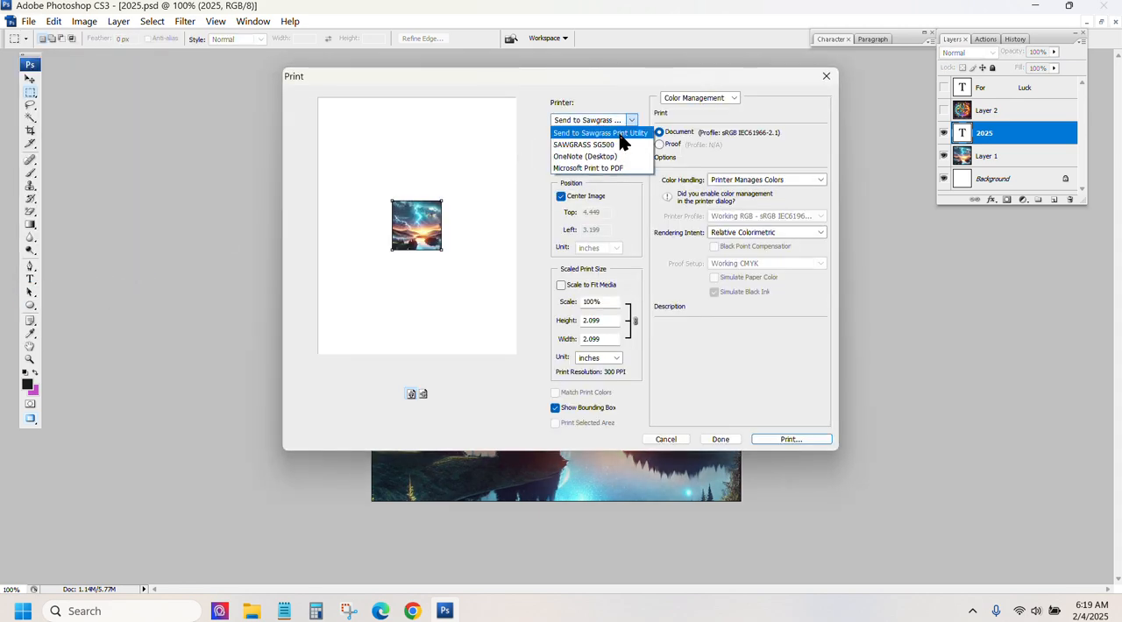
{"action": "left_click", "coordinate": [619, 134]}
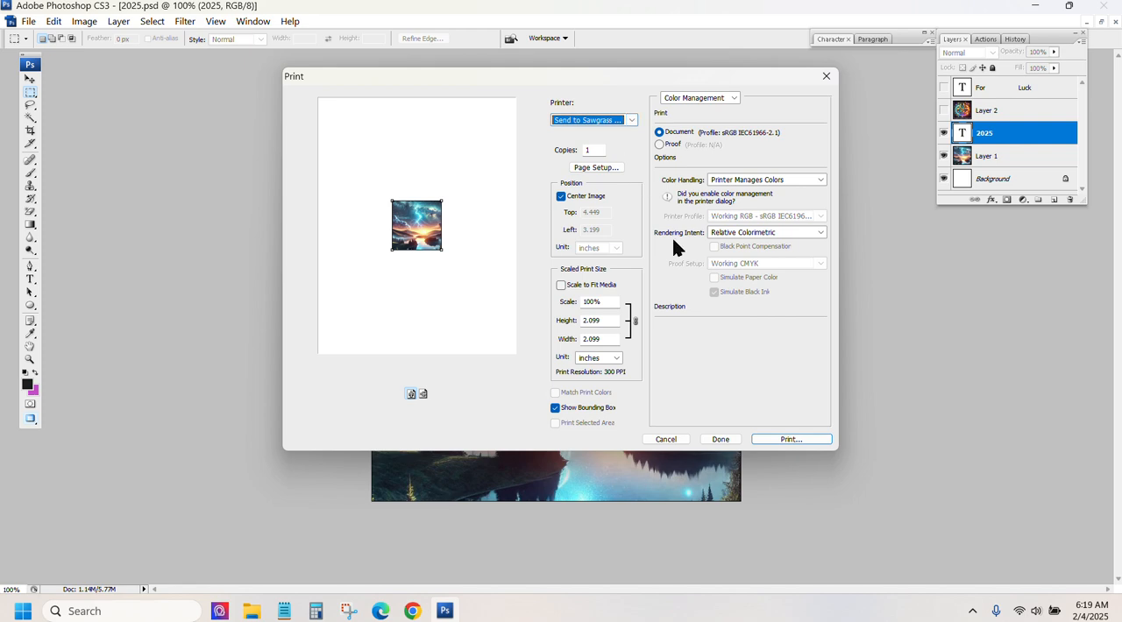
{"action": "left_click", "coordinate": [795, 439]}
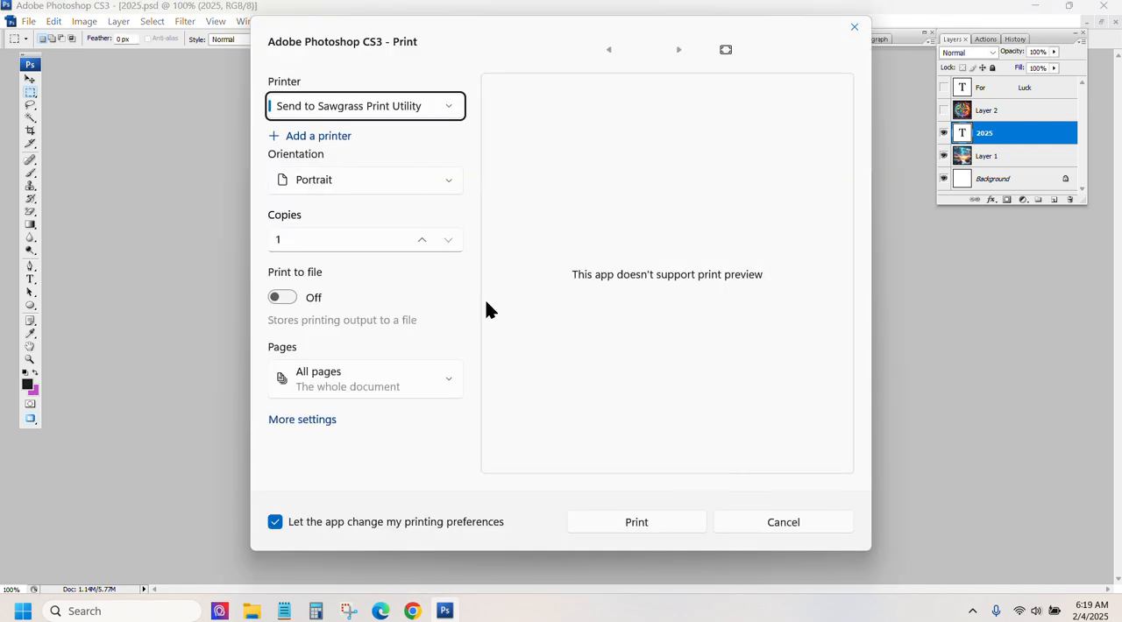
{"action": "left_click", "coordinate": [644, 519]}
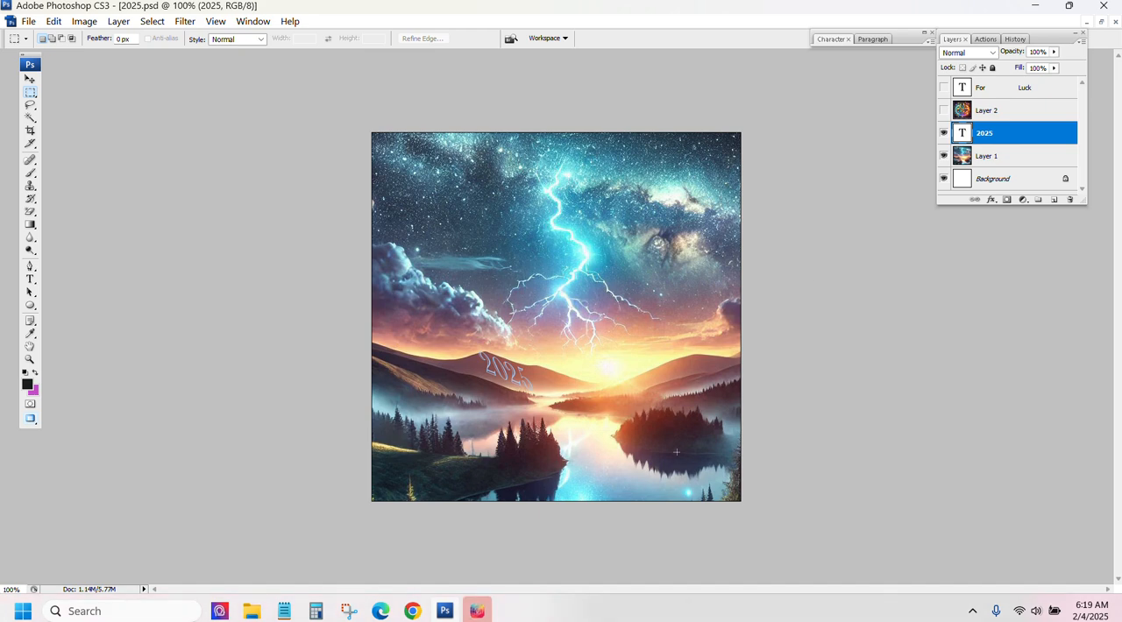
Step: Switch to Sawgrass Print Utility and crop the landscape design file to its image area
{"action": "left_click", "coordinate": [477, 611]}
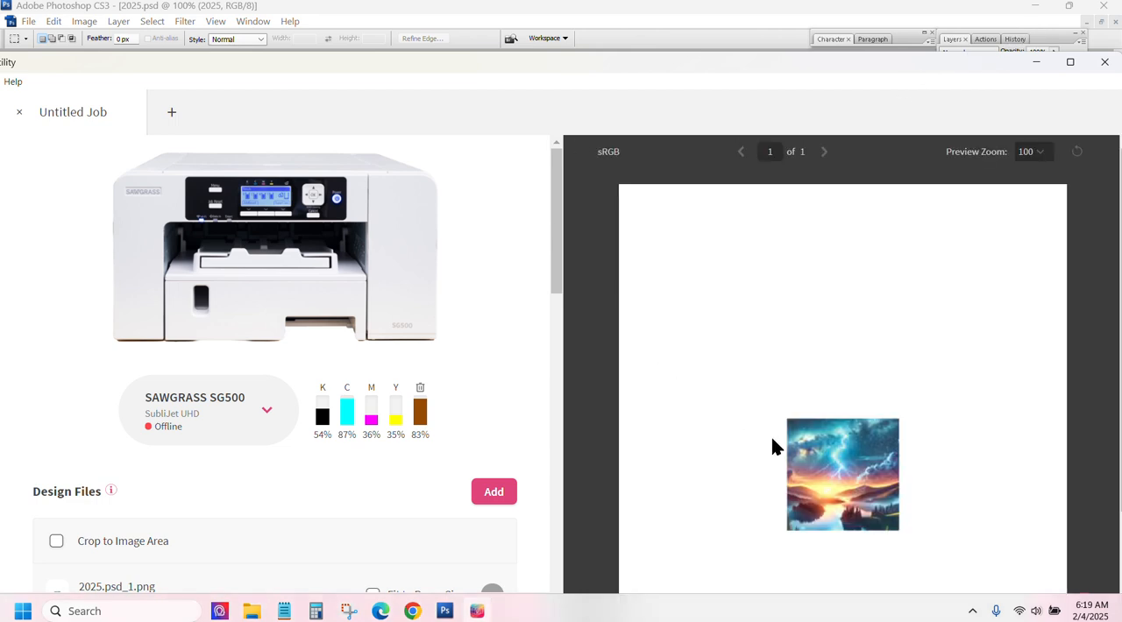
{"action": "scroll", "coordinate": [479, 237], "scroll_direction": "down", "scroll_amount": 1}
{"action": "scroll", "coordinate": [480, 237], "scroll_direction": "down", "scroll_amount": 5}
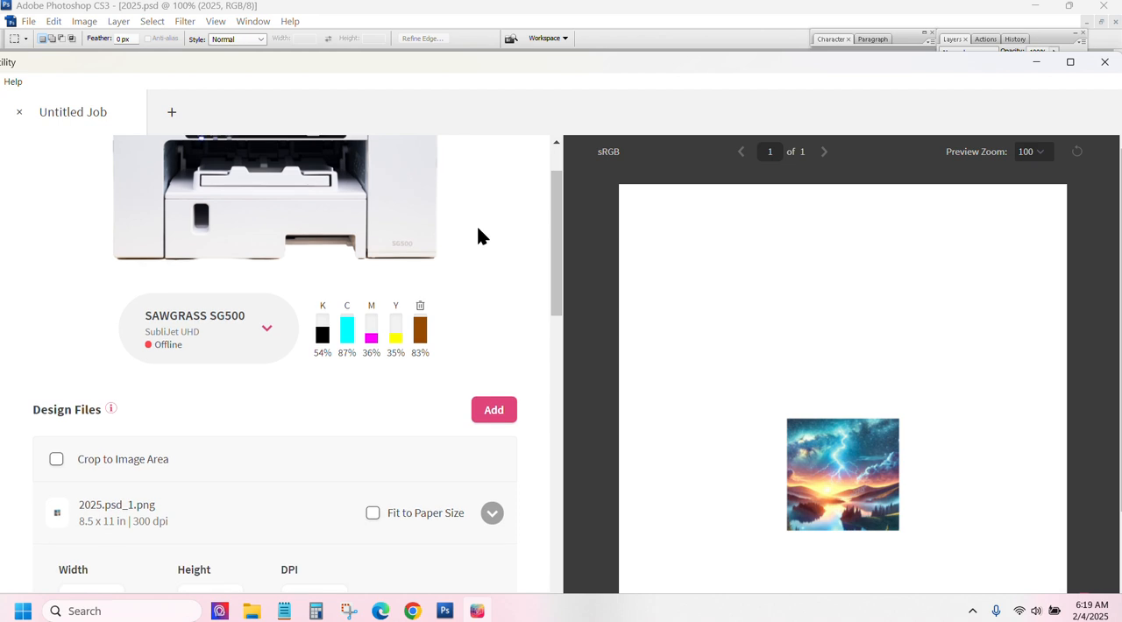
{"action": "left_click", "coordinate": [56, 298]}
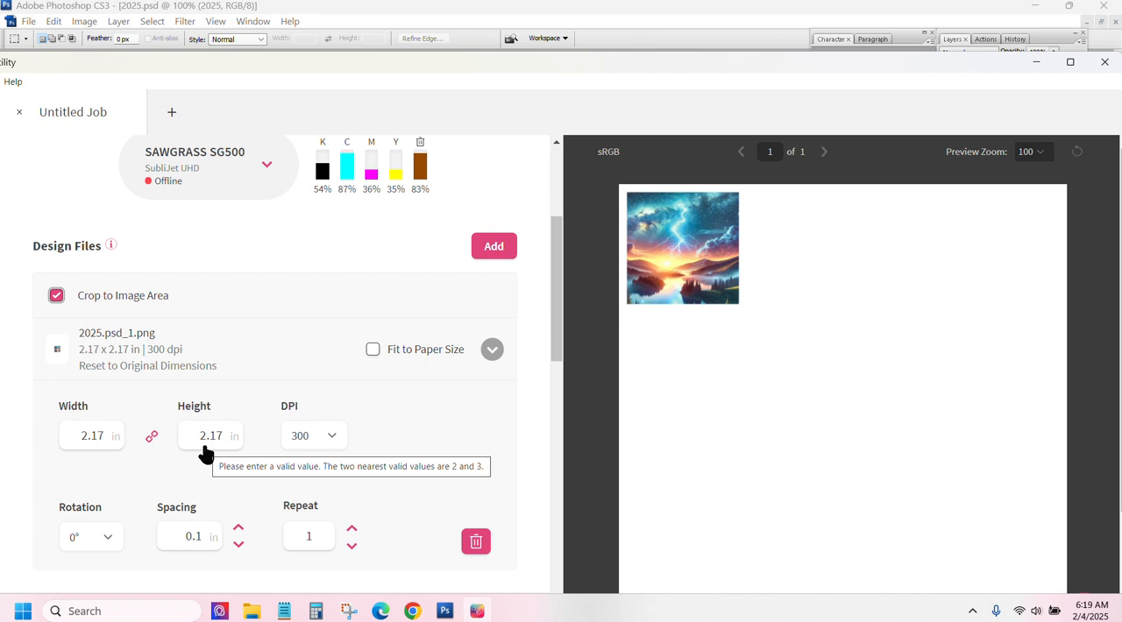
Step: Set the landscape design's spacing to 1 in
{"action": "scroll", "coordinate": [480, 424], "scroll_direction": "down", "scroll_amount": 3}
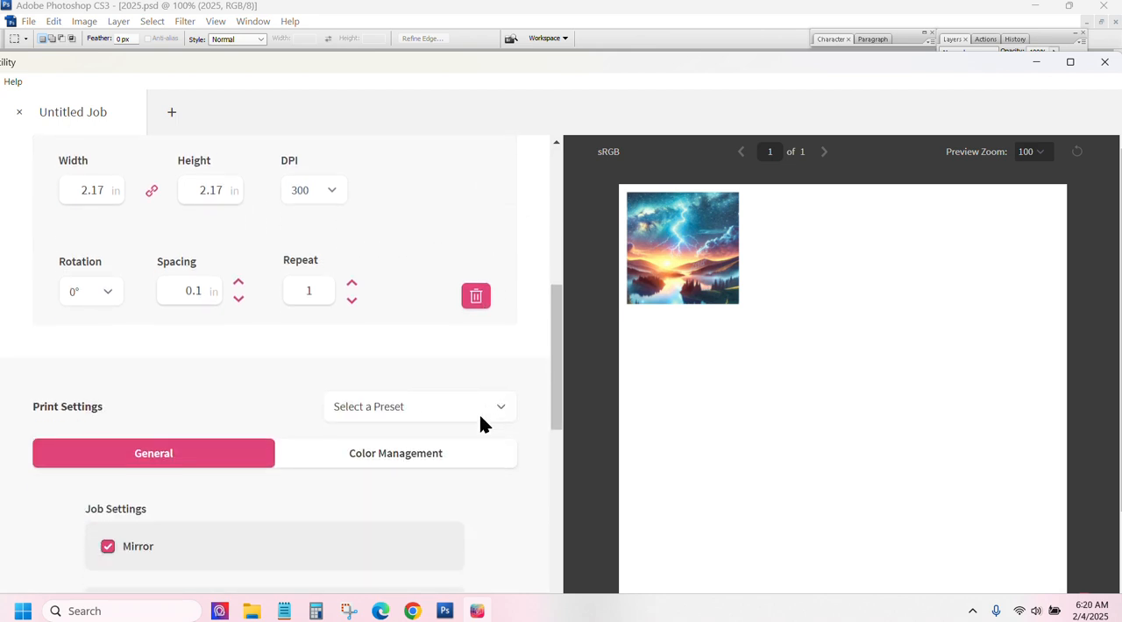
{"action": "left_click", "coordinate": [238, 285]}
{"action": "left_click", "coordinate": [239, 284]}
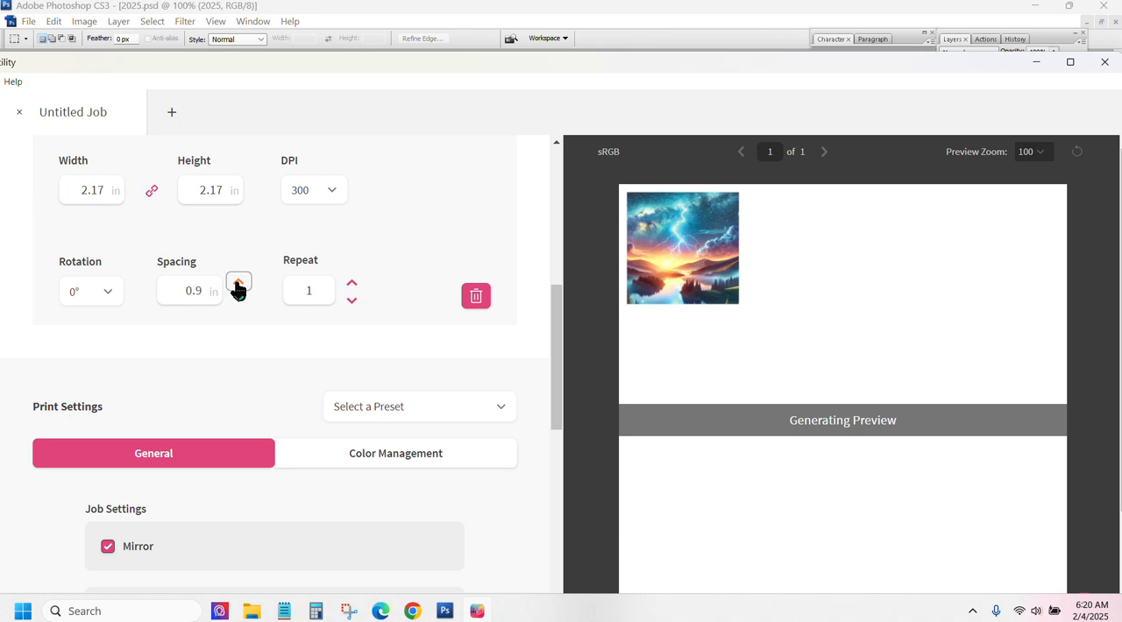
{"action": "left_click", "coordinate": [239, 284]}
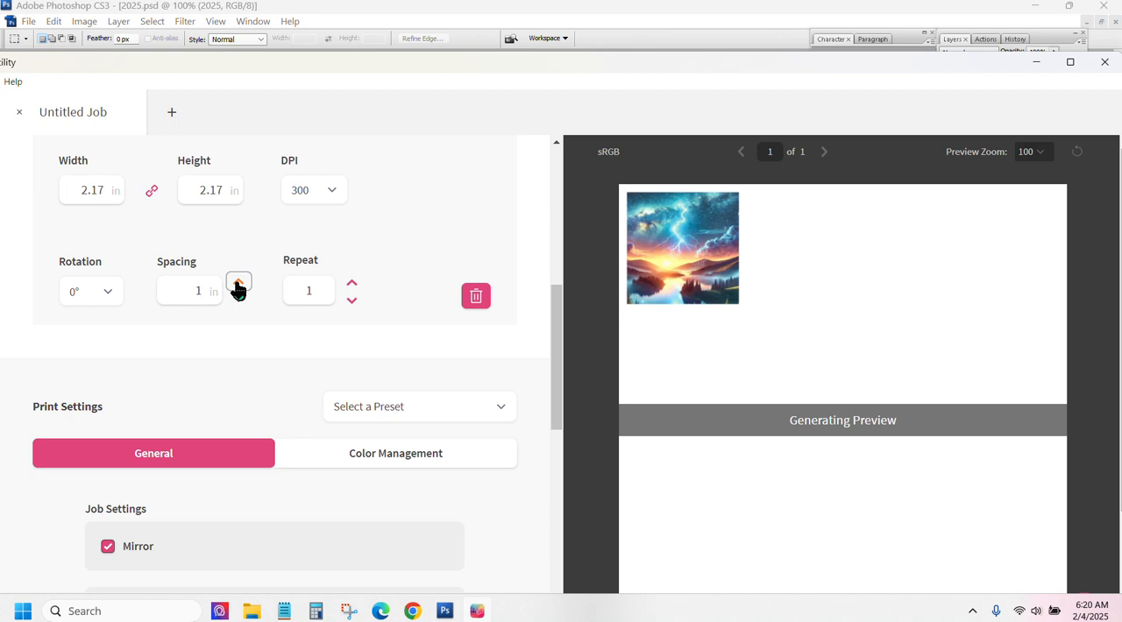
Step: Repeat the landscape design 3 times, apply the Hardboard Keychain/Bagtag preset and maximize the window
{"action": "left_click", "coordinate": [352, 284]}
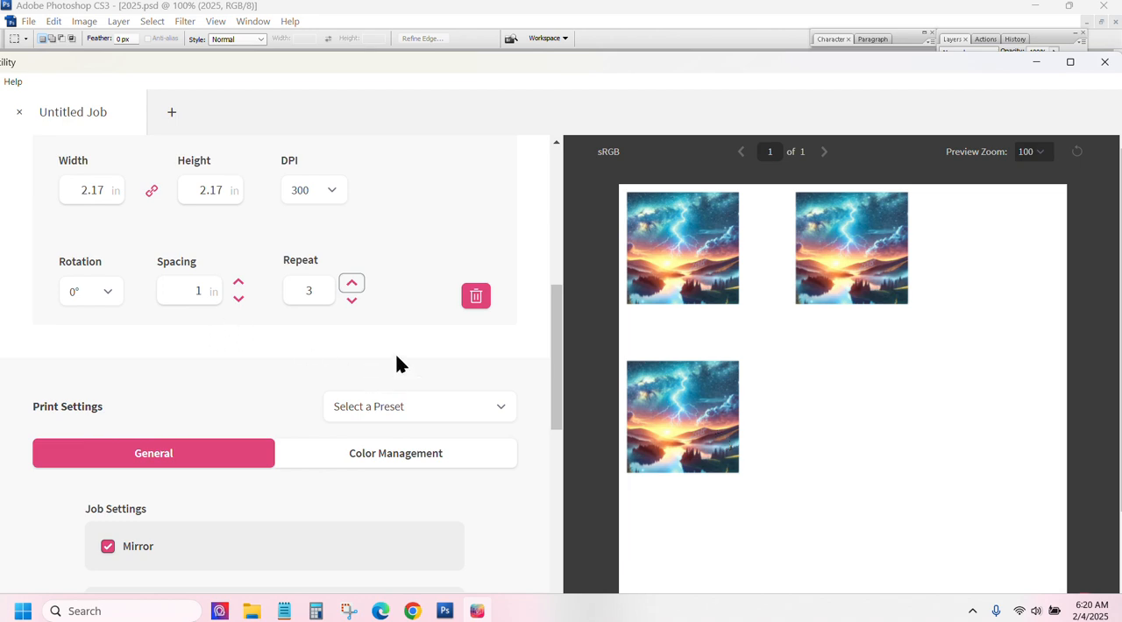
{"action": "left_click", "coordinate": [432, 407]}
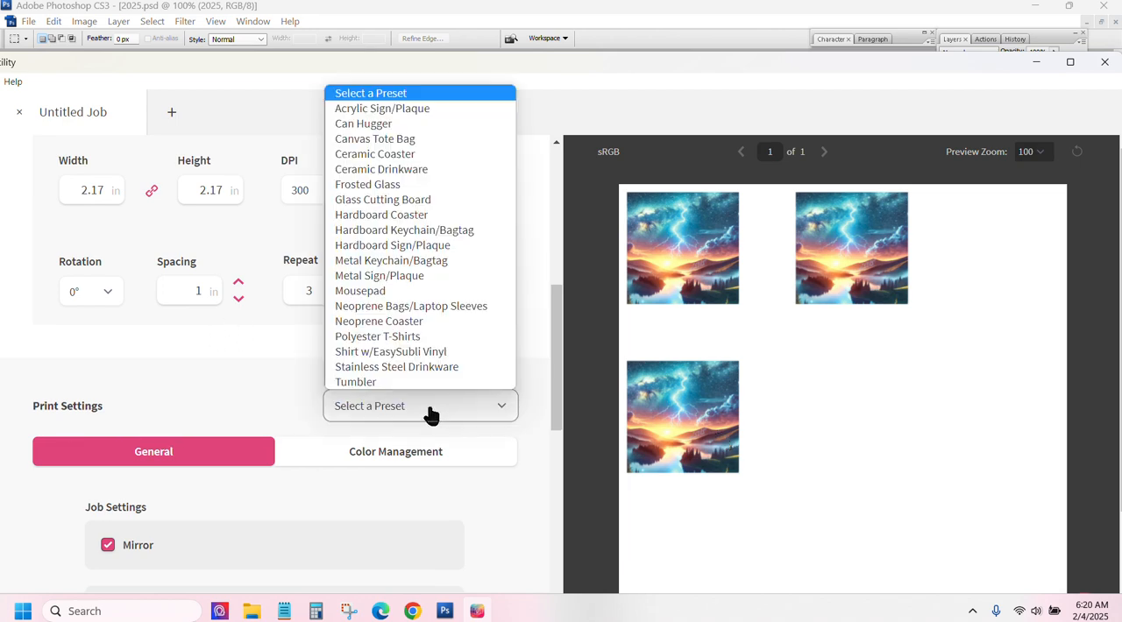
{"action": "left_click", "coordinate": [405, 231]}
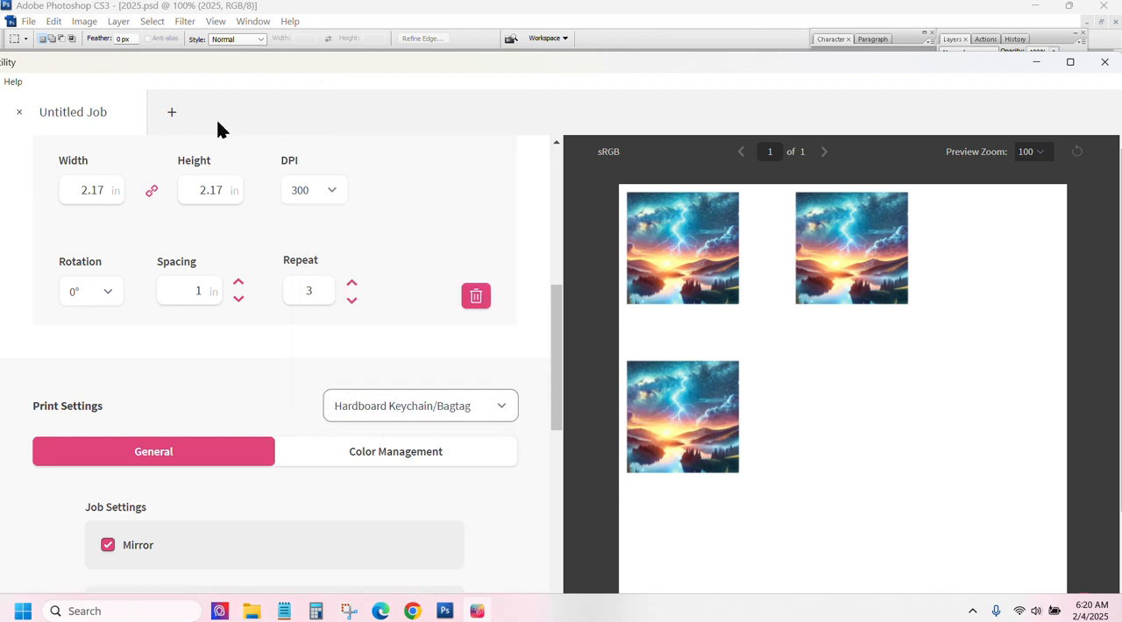
{"action": "left_click", "coordinate": [1070, 61]}
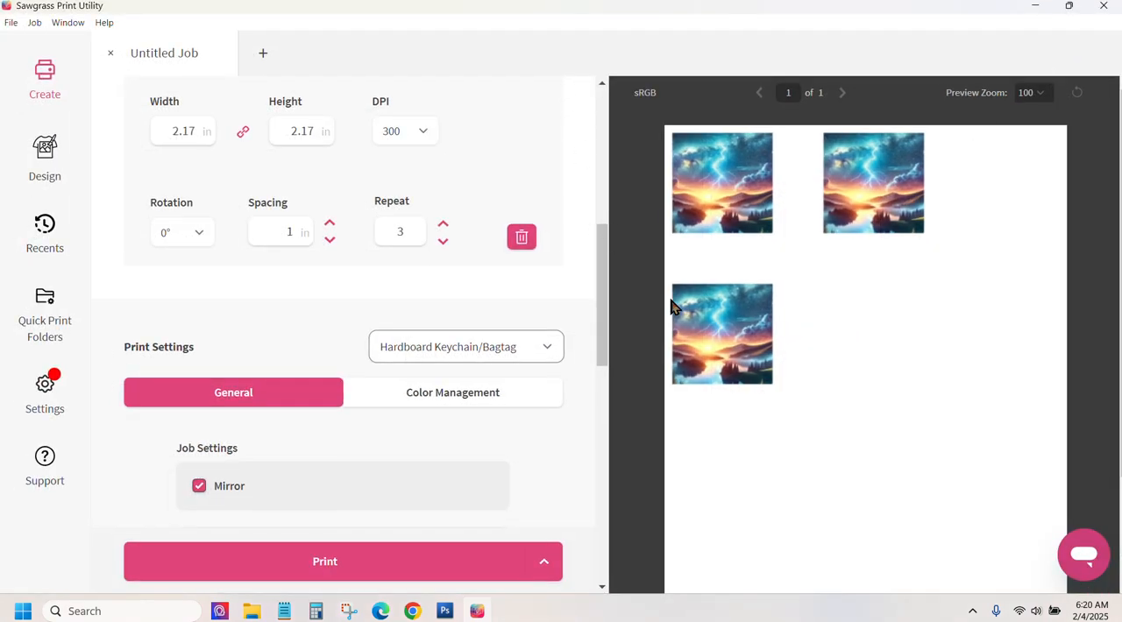
Step: Switch to Photoshop, hide Layer 1 and the 2025 text layer, and show Layer 2 and the For Luck text layer
{"action": "left_click", "coordinate": [445, 611]}
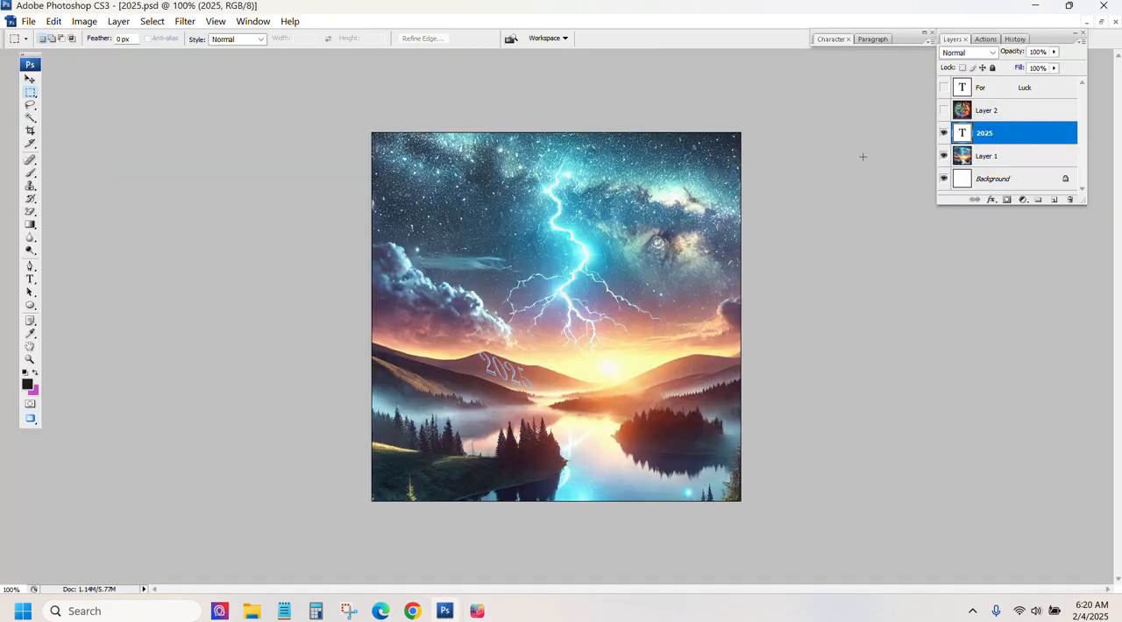
{"action": "left_click", "coordinate": [944, 155]}
{"action": "left_click", "coordinate": [945, 133]}
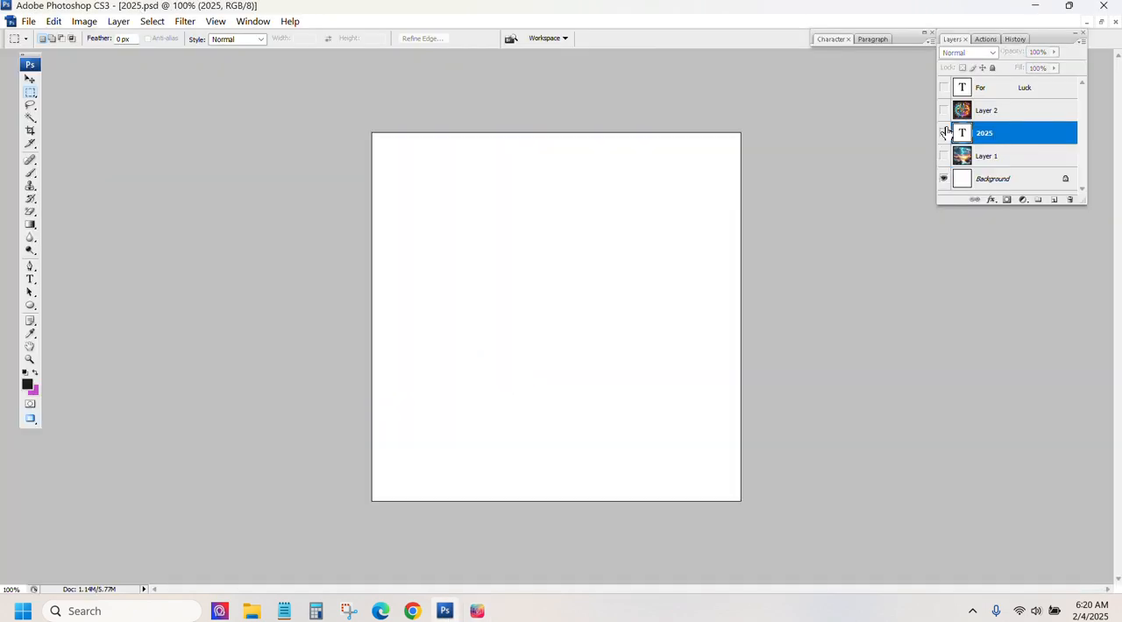
{"action": "left_click", "coordinate": [944, 110]}
{"action": "left_click", "coordinate": [944, 88]}
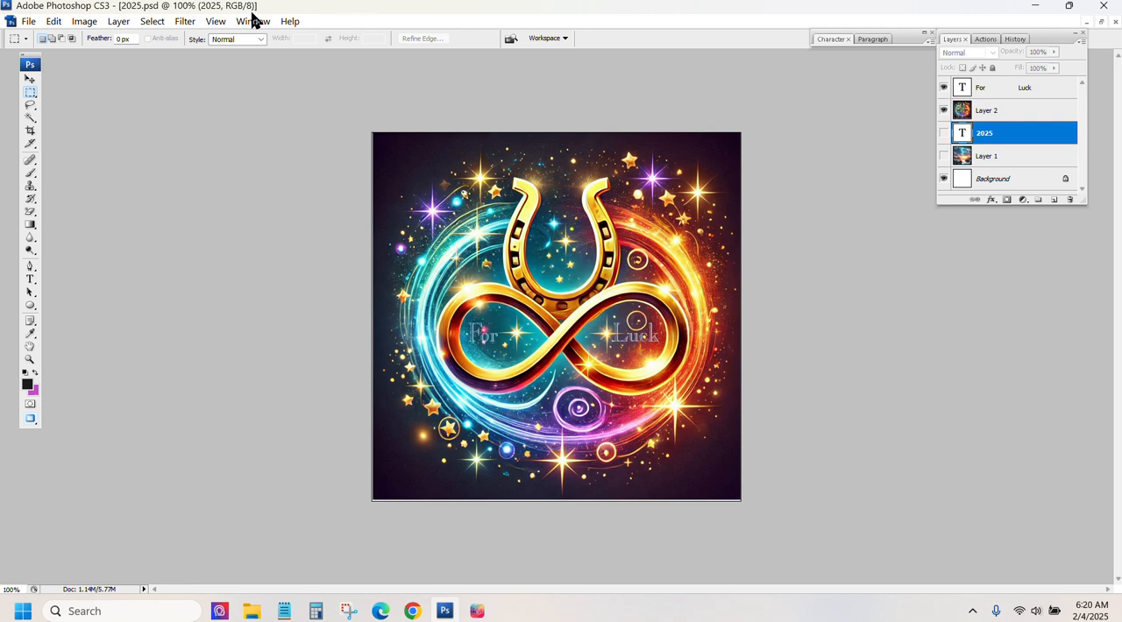
Step: Print the horseshoe and infinity design to Send to Sawgrass Print Utility
{"action": "left_click", "coordinate": [34, 22]}
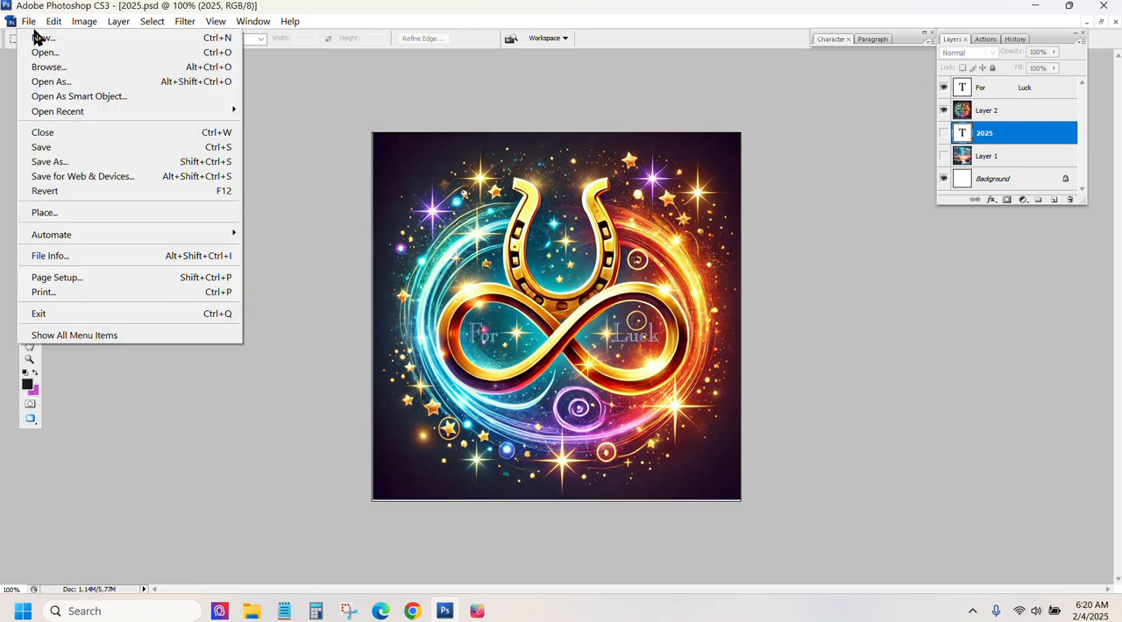
{"action": "left_click", "coordinate": [53, 292]}
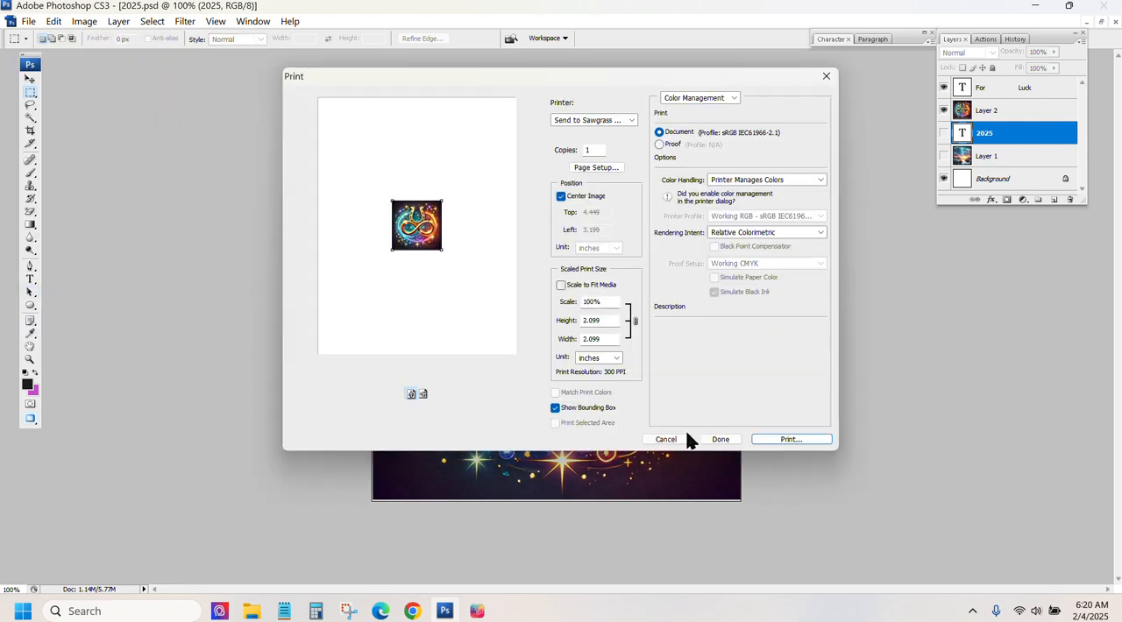
{"action": "left_click", "coordinate": [789, 439]}
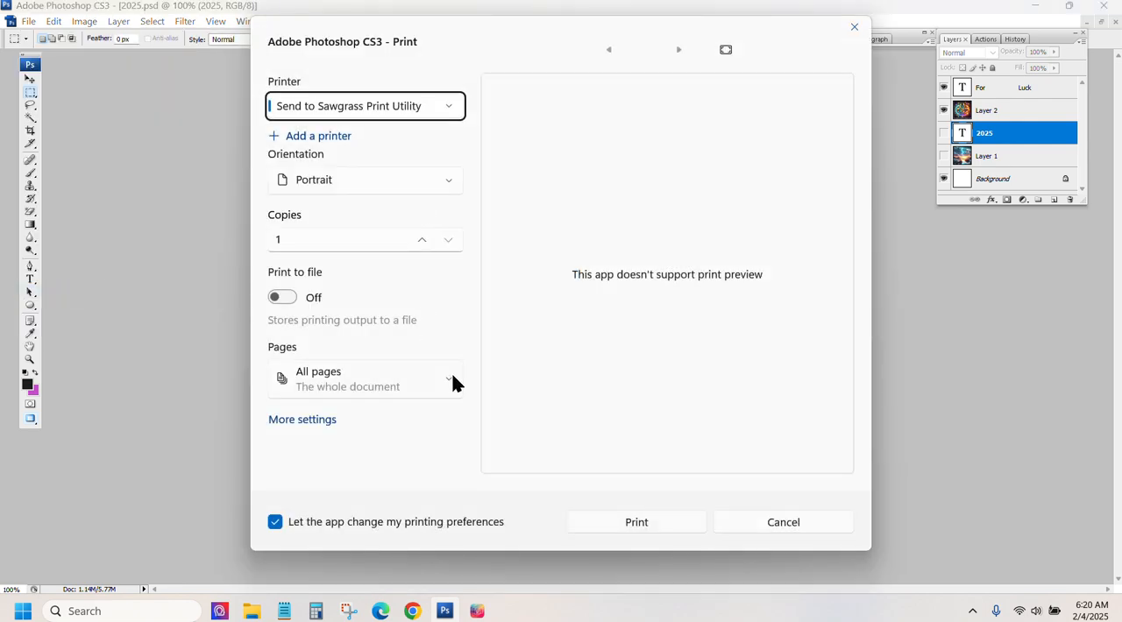
{"action": "left_click", "coordinate": [635, 522]}
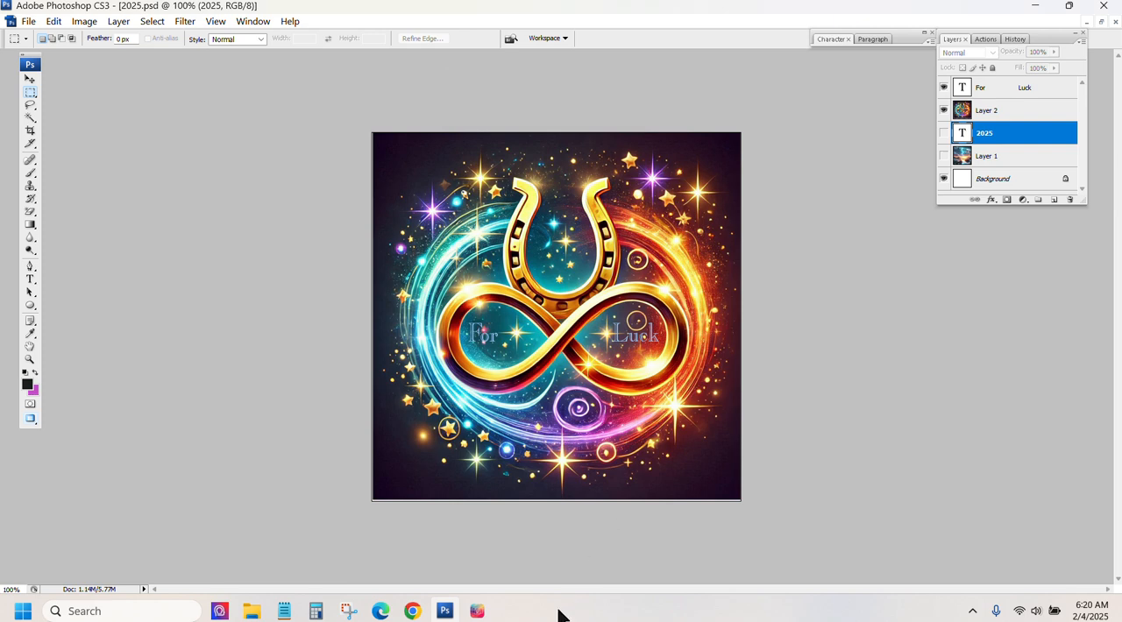
Step: Switch to Sawgrass Print Utility and crop the horseshoe design in the new job to its image area
{"action": "left_click", "coordinate": [477, 611]}
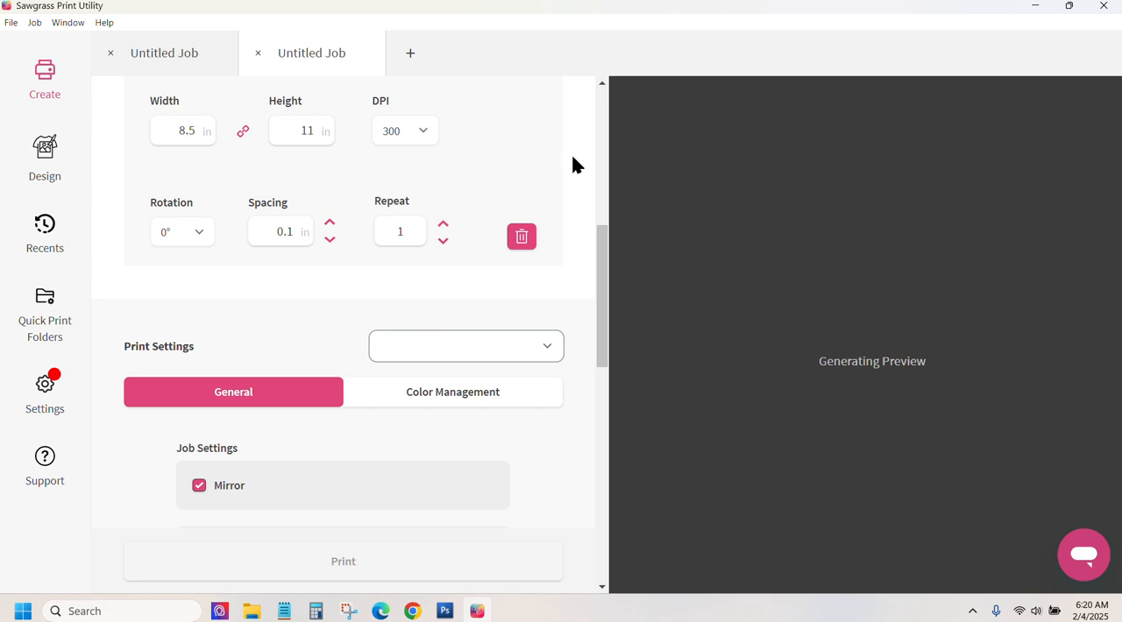
{"action": "scroll", "coordinate": [283, 166], "scroll_direction": "up", "scroll_amount": 3}
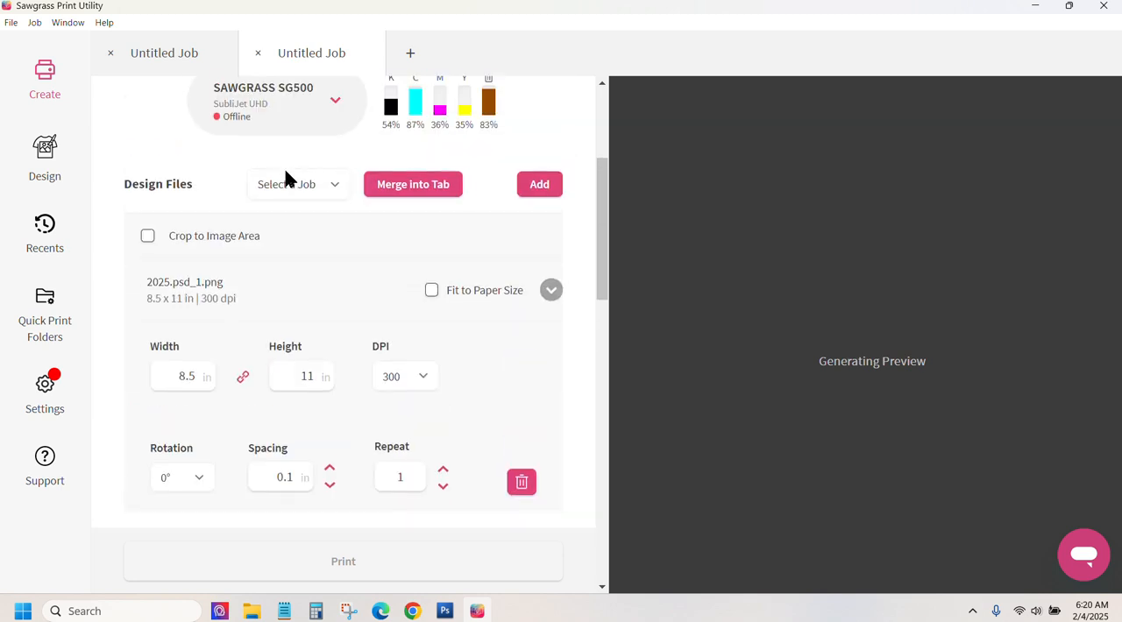
{"action": "left_click", "coordinate": [148, 238]}
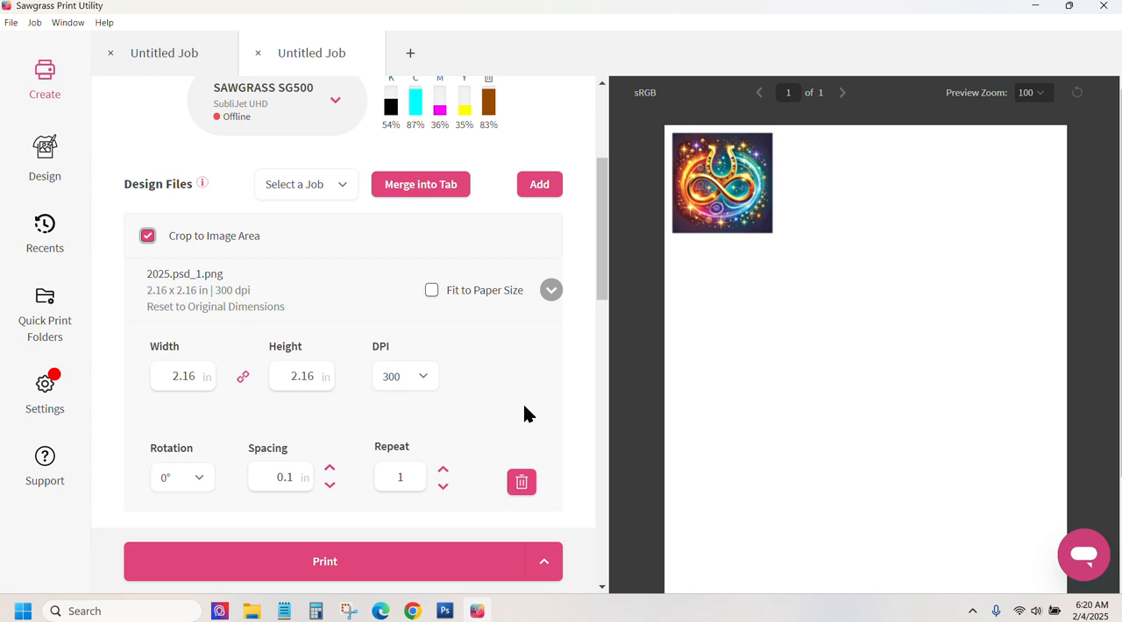
Step: Set the horseshoe design's spacing to 1 in
{"action": "scroll", "coordinate": [551, 352], "scroll_direction": "down", "scroll_amount": 1}
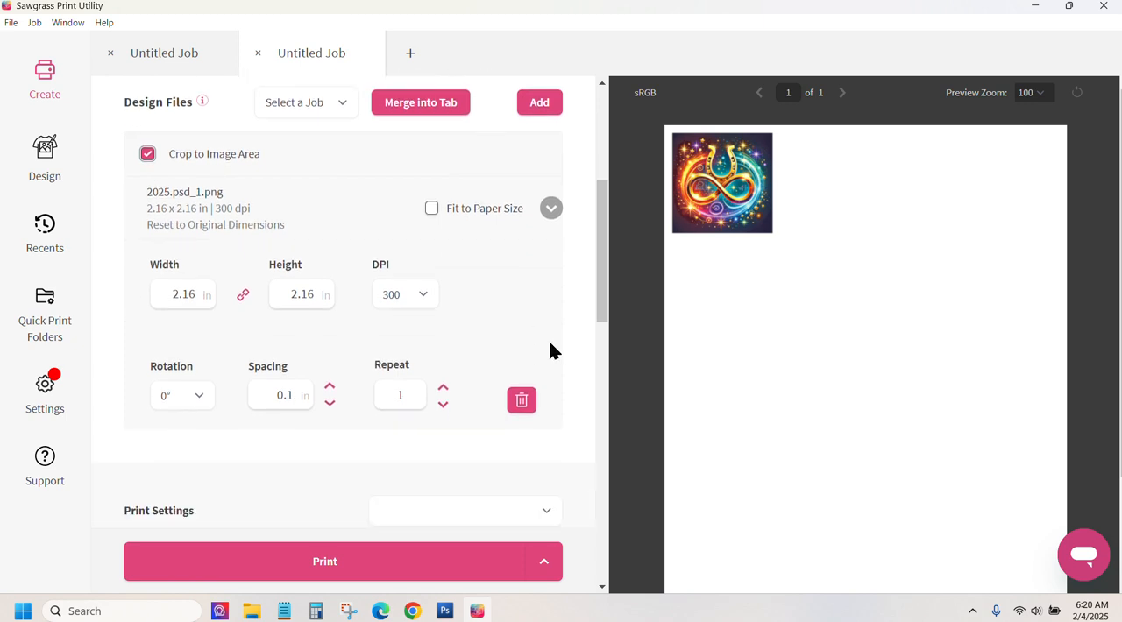
{"action": "left_click", "coordinate": [329, 386]}
{"action": "left_click", "coordinate": [329, 386]}
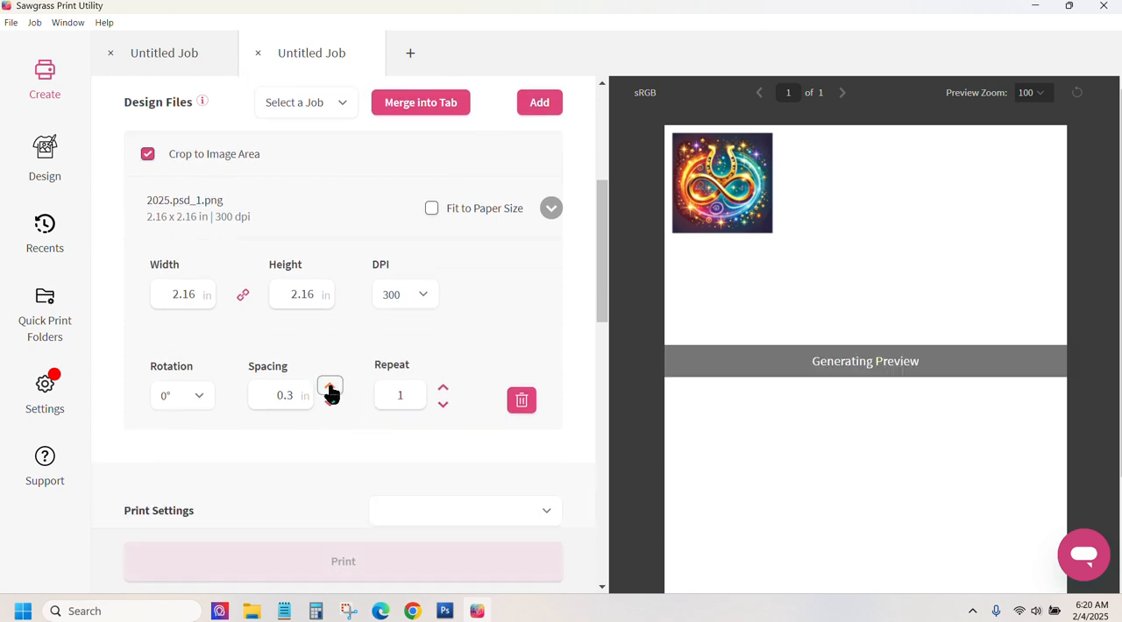
{"action": "left_click", "coordinate": [330, 387]}
{"action": "left_click", "coordinate": [330, 387]}
{"action": "left_click", "coordinate": [330, 386]}
{"action": "left_click", "coordinate": [329, 386]}
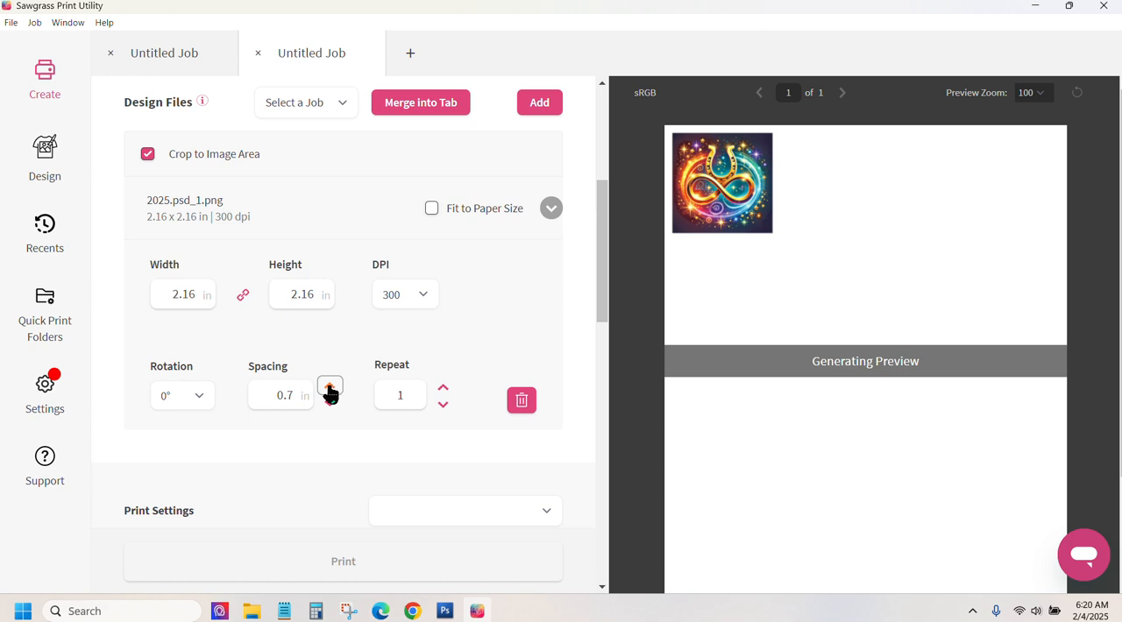
{"action": "left_click", "coordinate": [330, 387]}
Step: Repeat the horseshoe design 3 times and apply the Hardboard Keychain/Bagtag print preset
{"action": "left_click", "coordinate": [443, 388]}
{"action": "left_click", "coordinate": [444, 389]}
{"action": "left_click", "coordinate": [547, 514]}
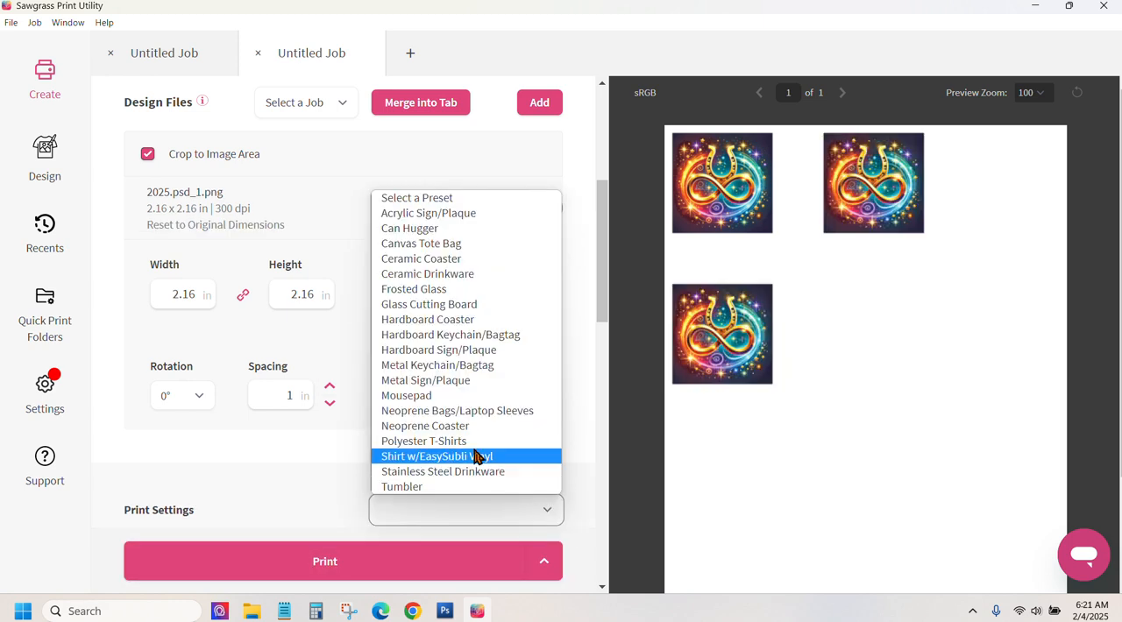
{"action": "left_click", "coordinate": [456, 335]}
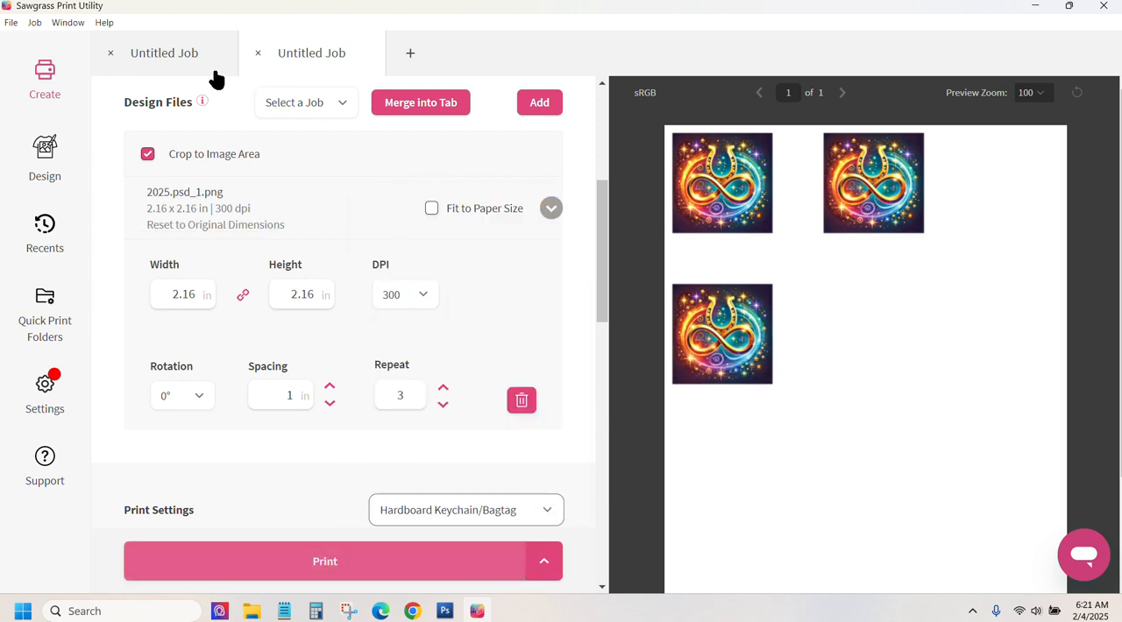
Step: Merge the horseshoe job into the landscape design's job so both designs share one page
{"action": "left_click", "coordinate": [156, 56]}
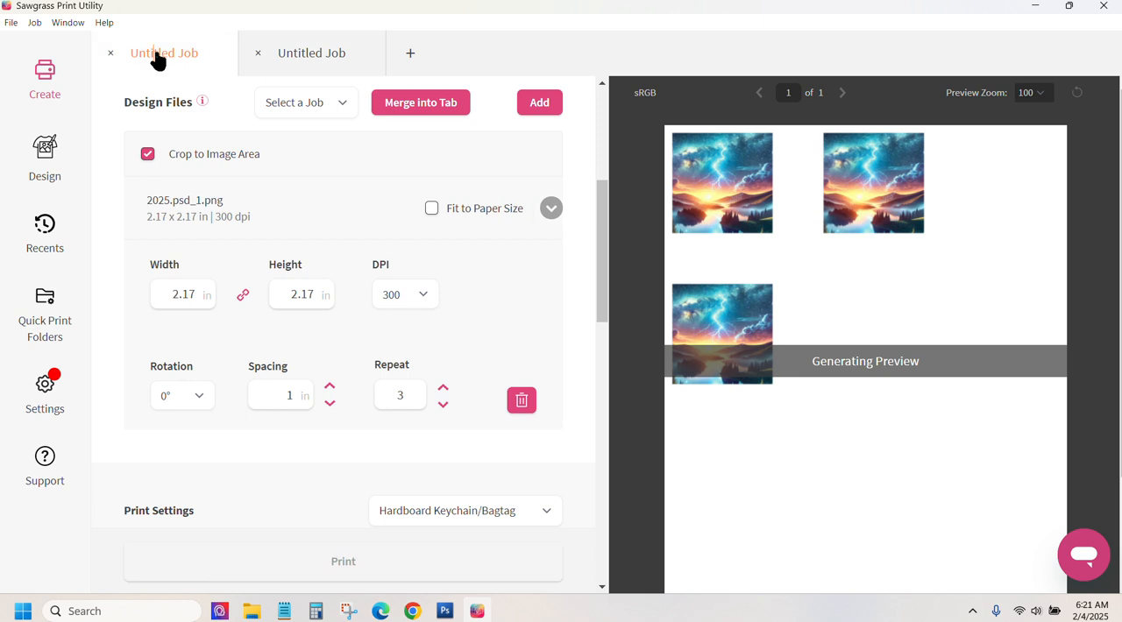
{"action": "left_click", "coordinate": [341, 114]}
{"action": "left_click", "coordinate": [321, 138]}
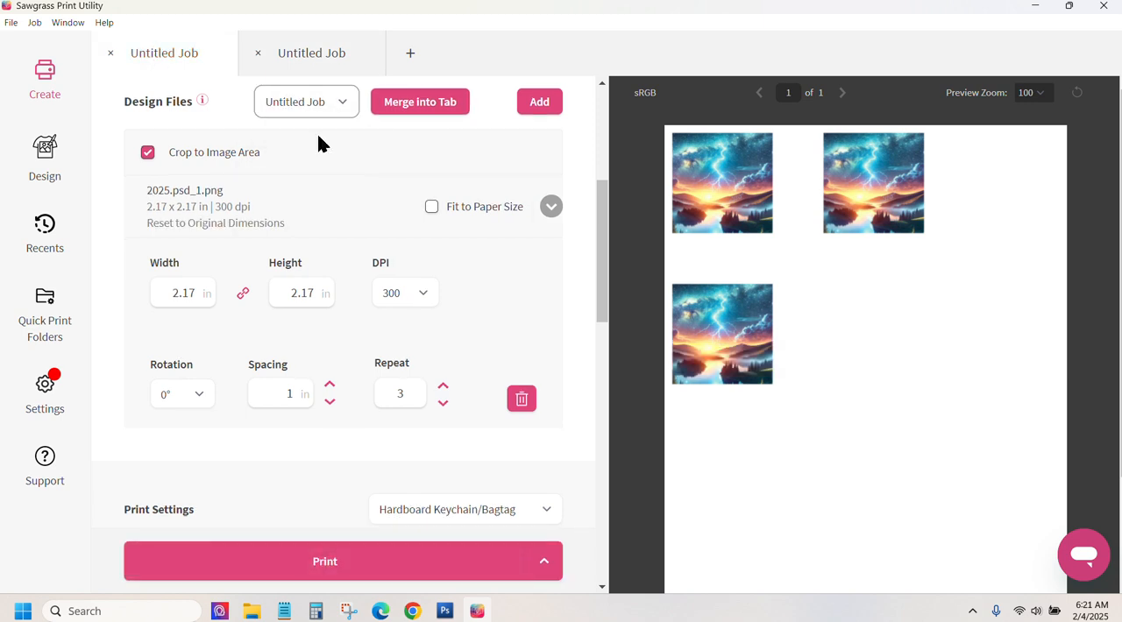
{"action": "left_click", "coordinate": [425, 107]}
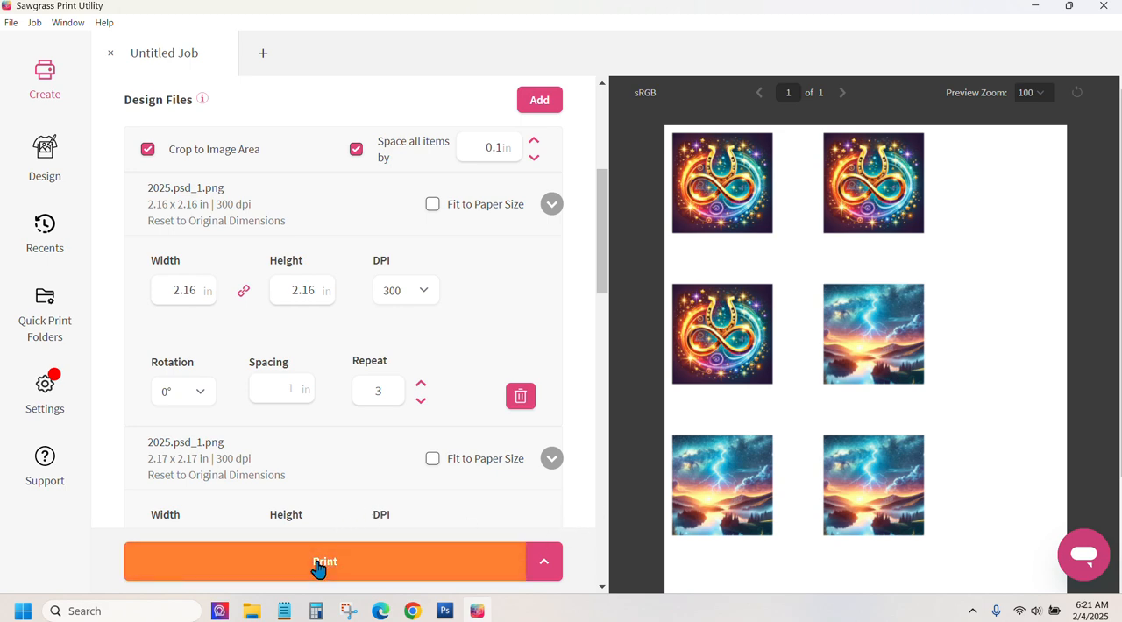
Step: Check the printer's status and review the Send to Sawgrass Print Utility settings from printer choice to color mode, leaving them as they are
{"action": "scroll", "coordinate": [294, 289], "scroll_direction": "up", "scroll_amount": 3}
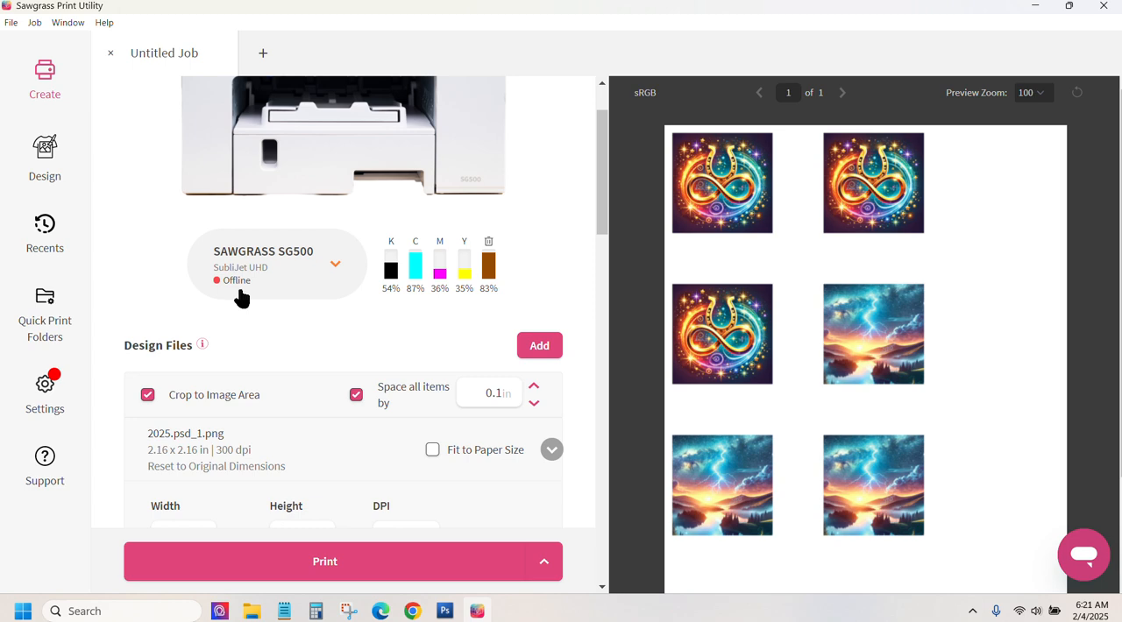
{"action": "left_click", "coordinate": [48, 396]}
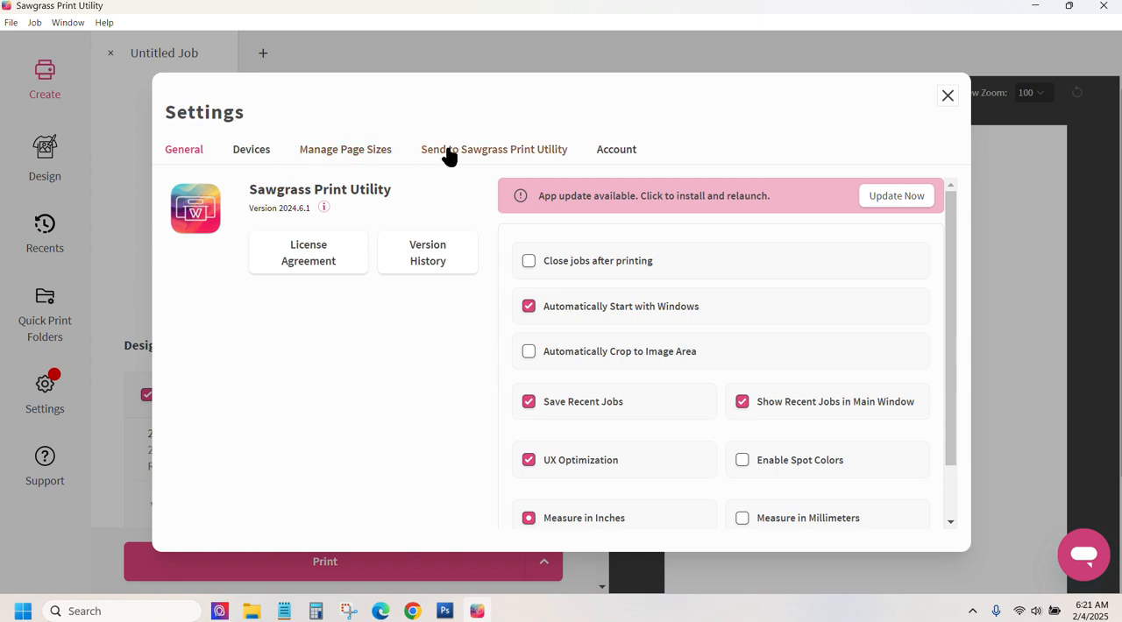
{"action": "left_click", "coordinate": [480, 154]}
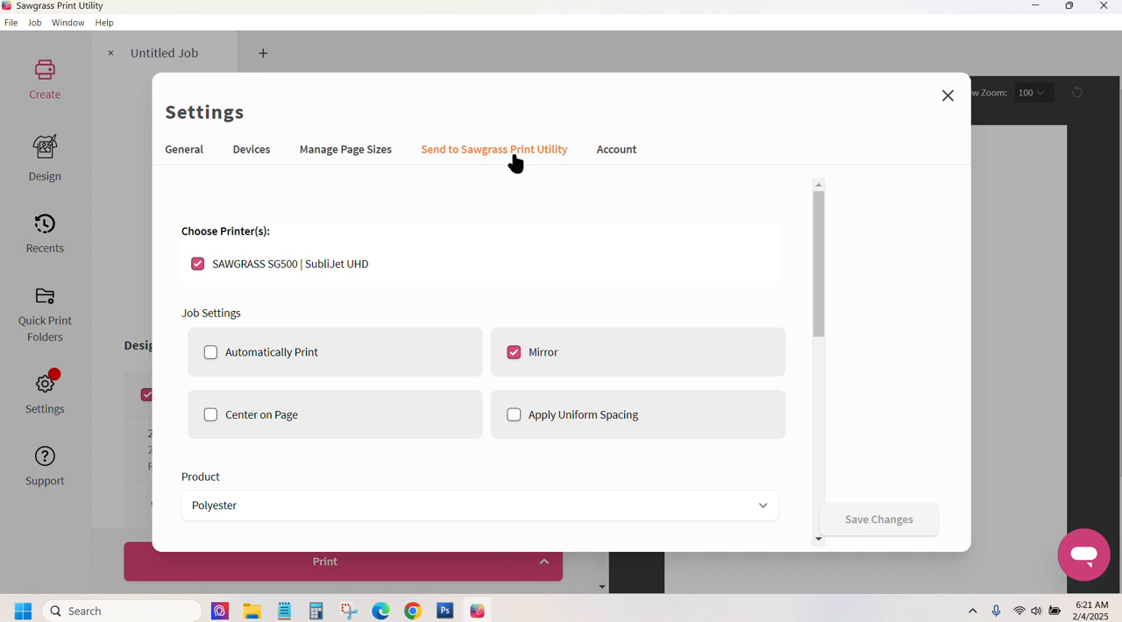
{"action": "scroll", "coordinate": [596, 260], "scroll_direction": "down", "scroll_amount": 2}
{"action": "scroll", "coordinate": [605, 269], "scroll_direction": "down", "scroll_amount": 4}
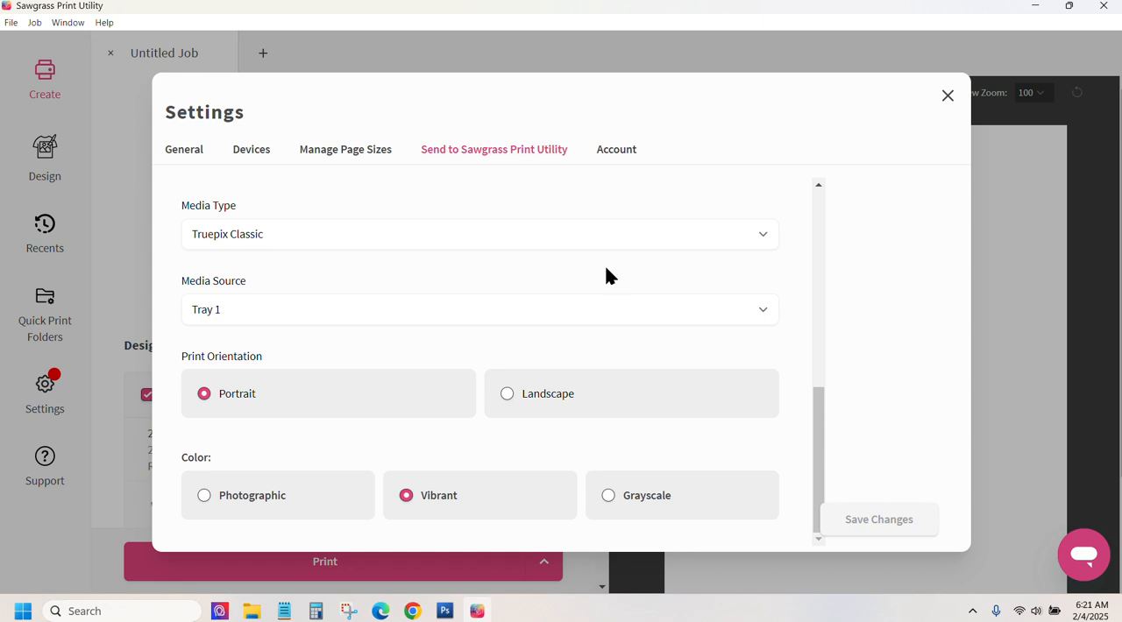
{"action": "left_click_drag", "start_coordinate": [819, 450], "coordinate": [815, 249]}
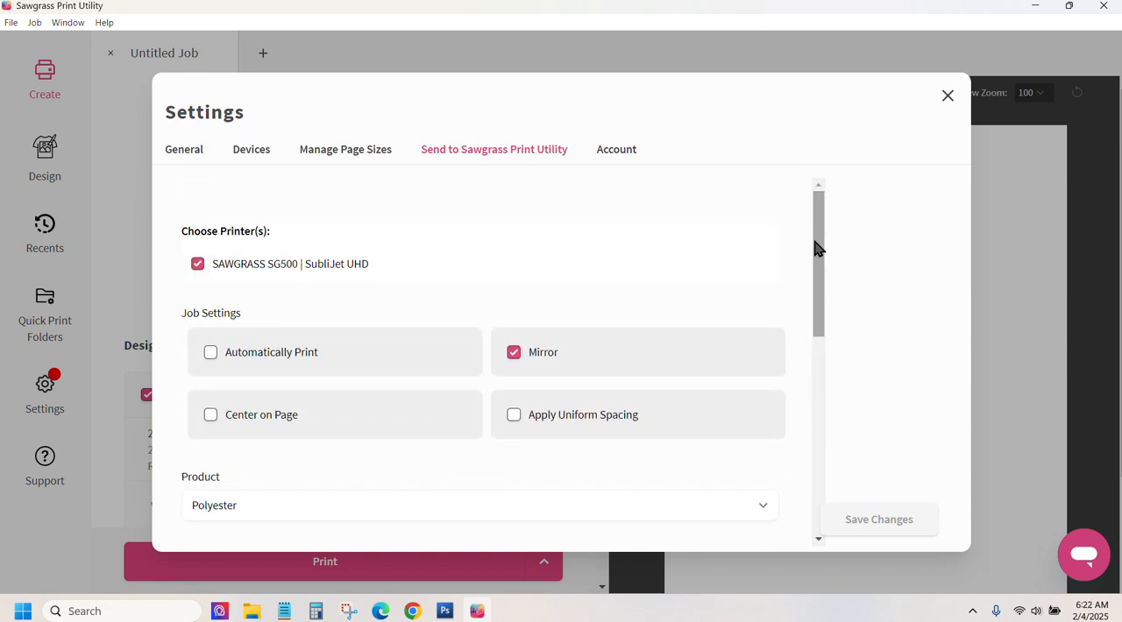
{"action": "left_click", "coordinate": [947, 96]}
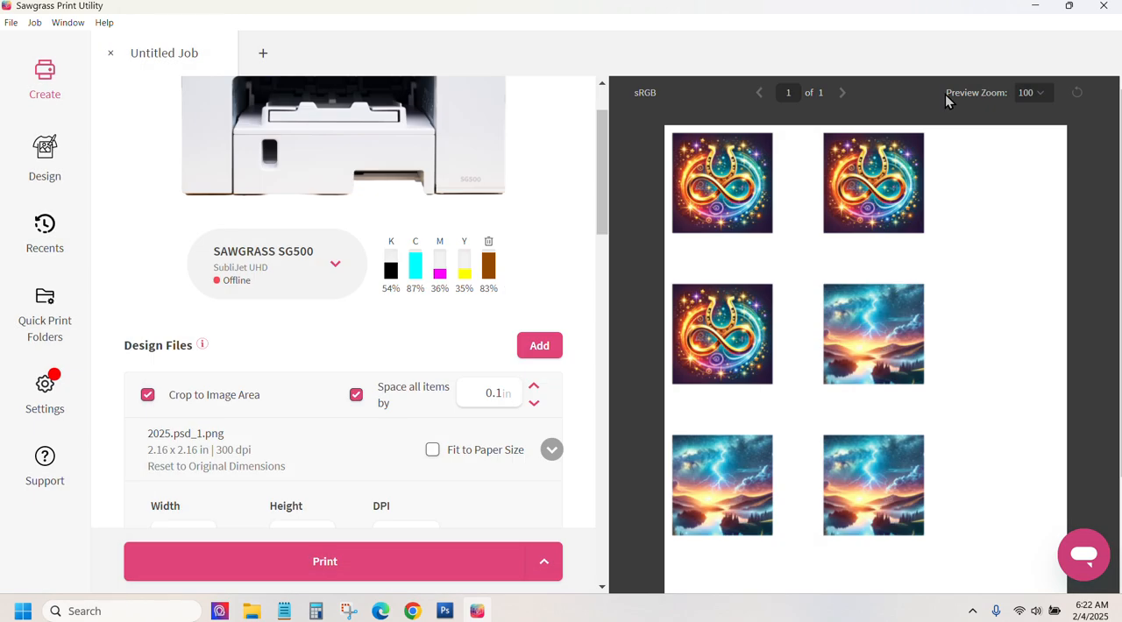
{"action": "left_click", "coordinate": [251, 612]}
{"action": "left_click", "coordinate": [252, 149]}
{"action": "double_click", "coordinate": [252, 149]}
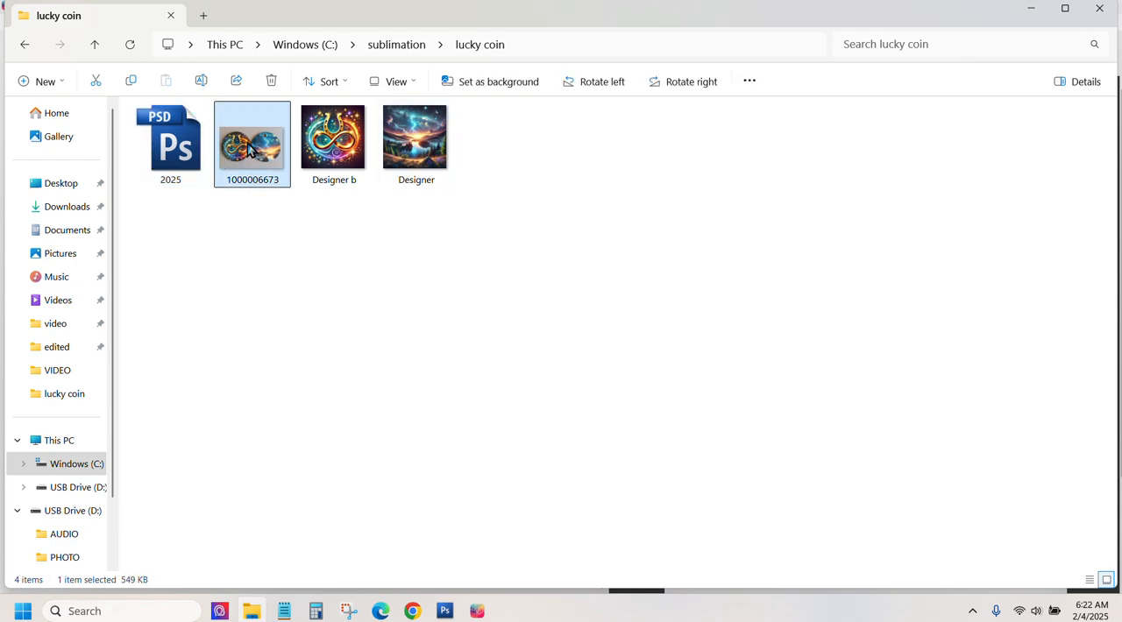